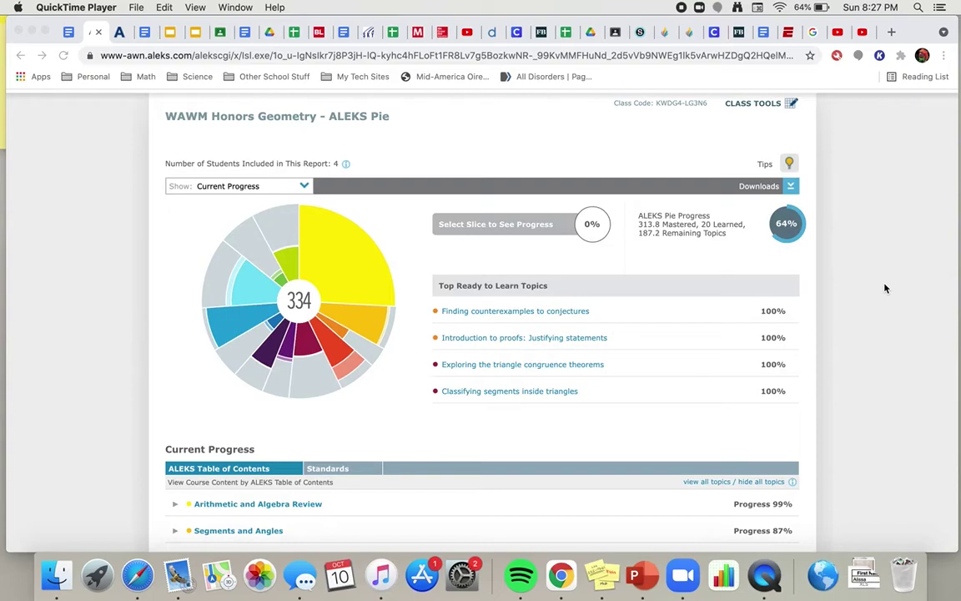
# - Switch to the student's ALEKS page, continue the Proofs Topics Help assignment and open question 4
pyautogui.click(341, 337)
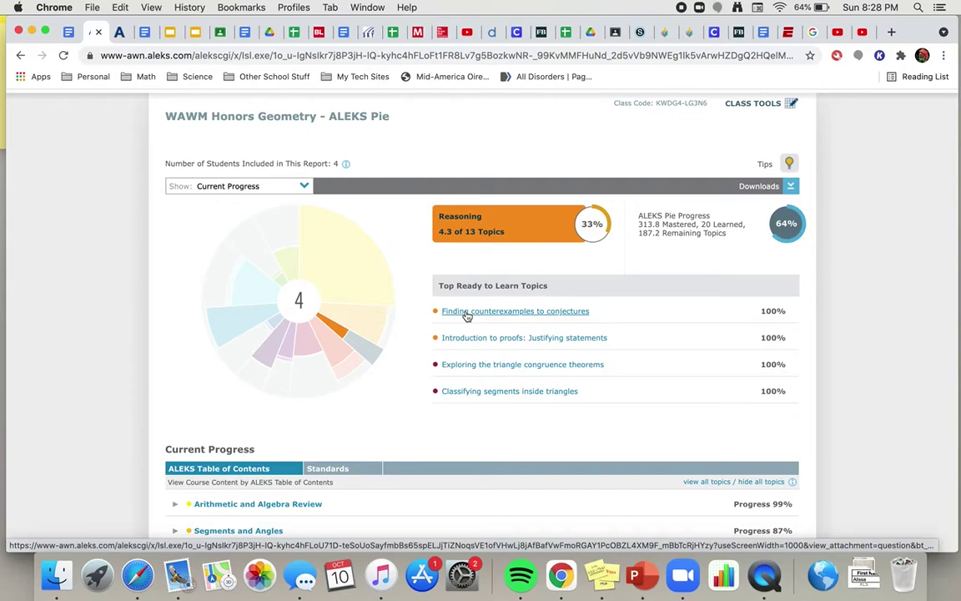
pyautogui.click(122, 35)
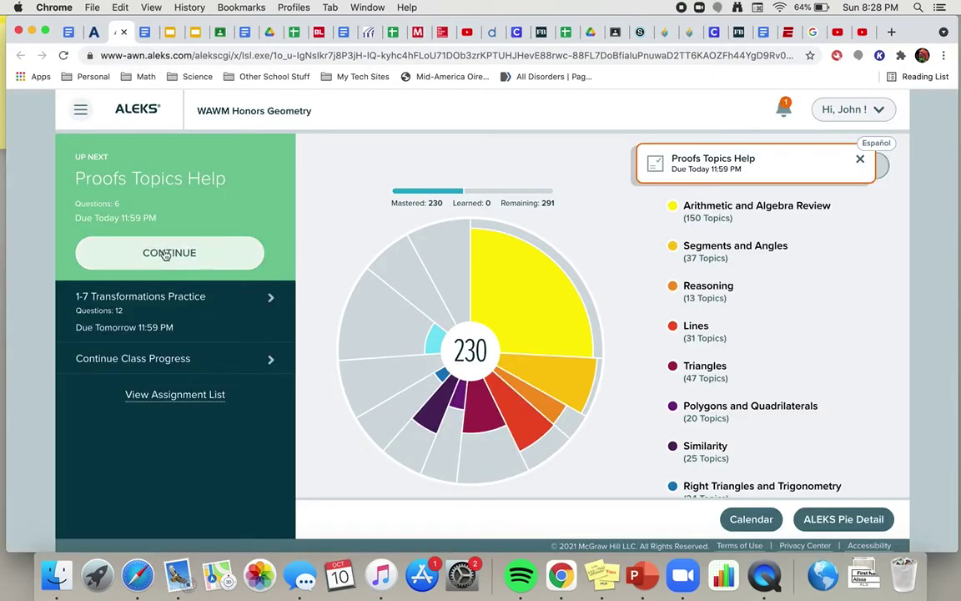
pyautogui.click(169, 253)
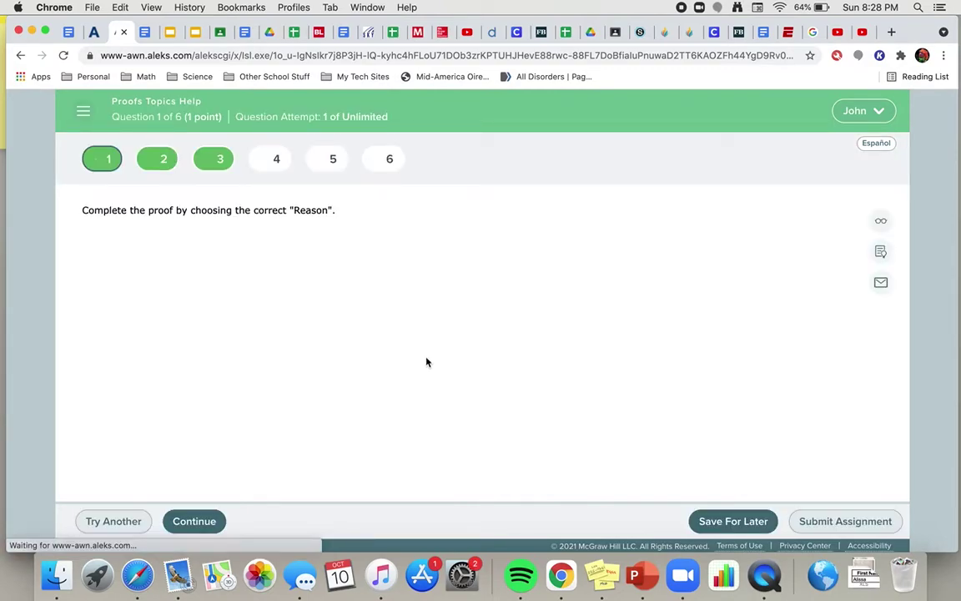
pyautogui.click(276, 158)
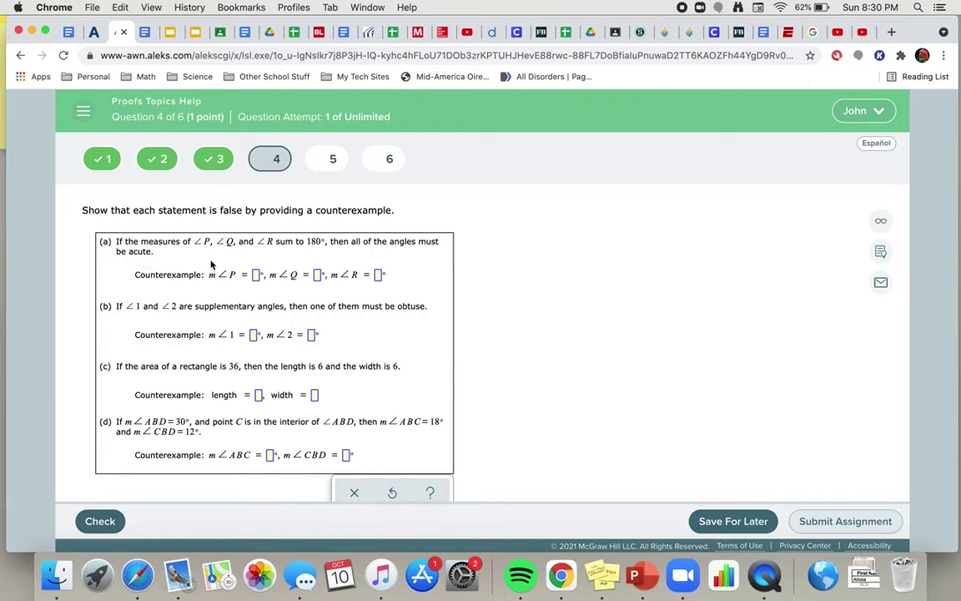
# - Enter the counterexample for part (a) of question 4: angle P = 120°, angle Q = 25° and angle R = 35°
pyautogui.click(255, 274)
pyautogui.write('120')
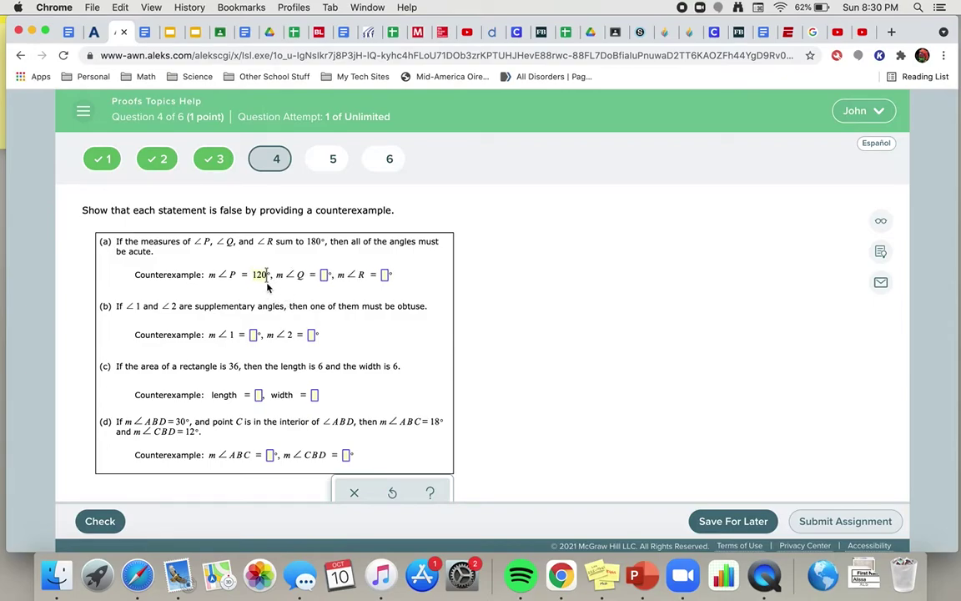
pyautogui.click(325, 275)
pyautogui.write('25')
pyautogui.click(386, 275)
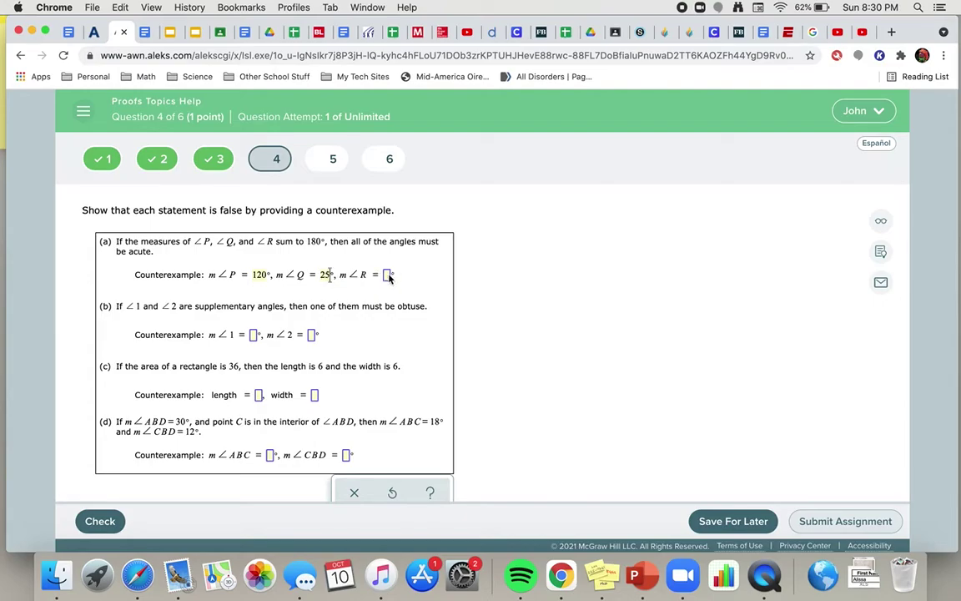
pyautogui.write('2')
pyautogui.write('35')
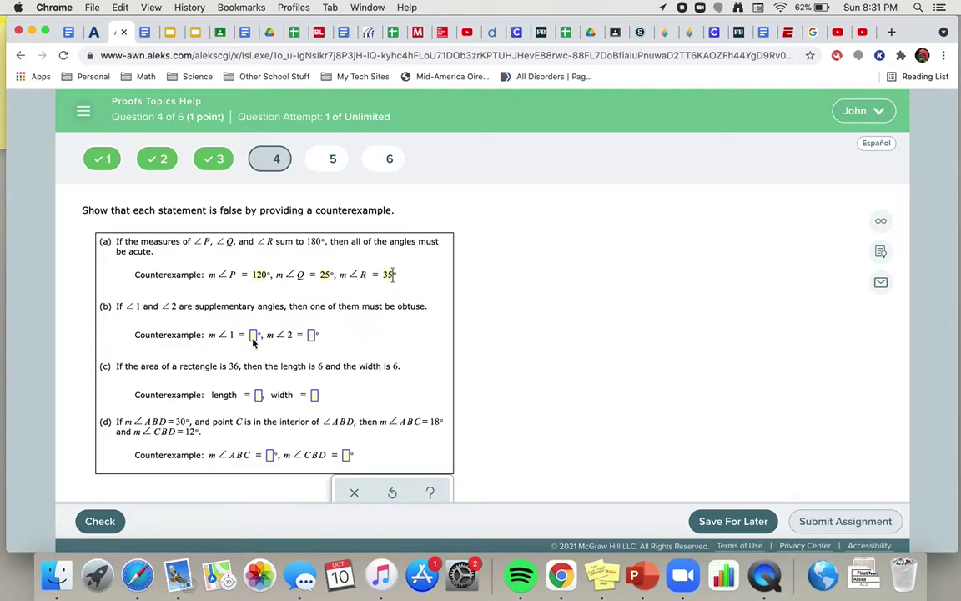
# - Enter the supplementary-angle counterexample for part (b) of question 4: angle 1 = 90° and angle 2 = 90°
pyautogui.click(253, 334)
pyautogui.write('90')
pyautogui.click(312, 335)
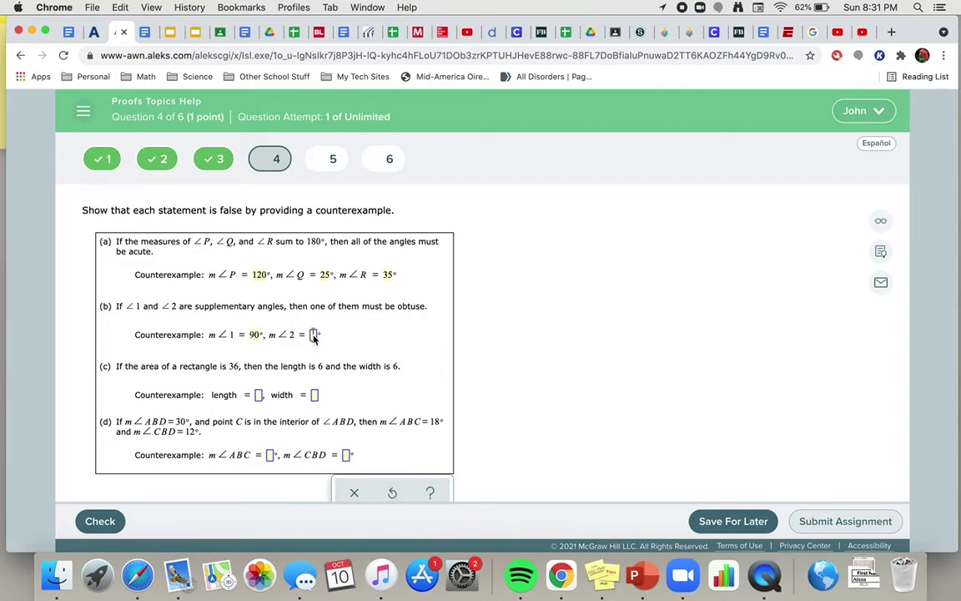
pyautogui.write('90')
# - Enter the rectangle area counterexample for part (c) of question 4, with length 9 and width 4
pyautogui.click(260, 396)
pyautogui.write('12')
pyautogui.click(317, 395)
pyautogui.write('3')
pyautogui.click(262, 399)
pyautogui.press('BackSpace')
pyautogui.press('BackSpace')
pyautogui.write('9')
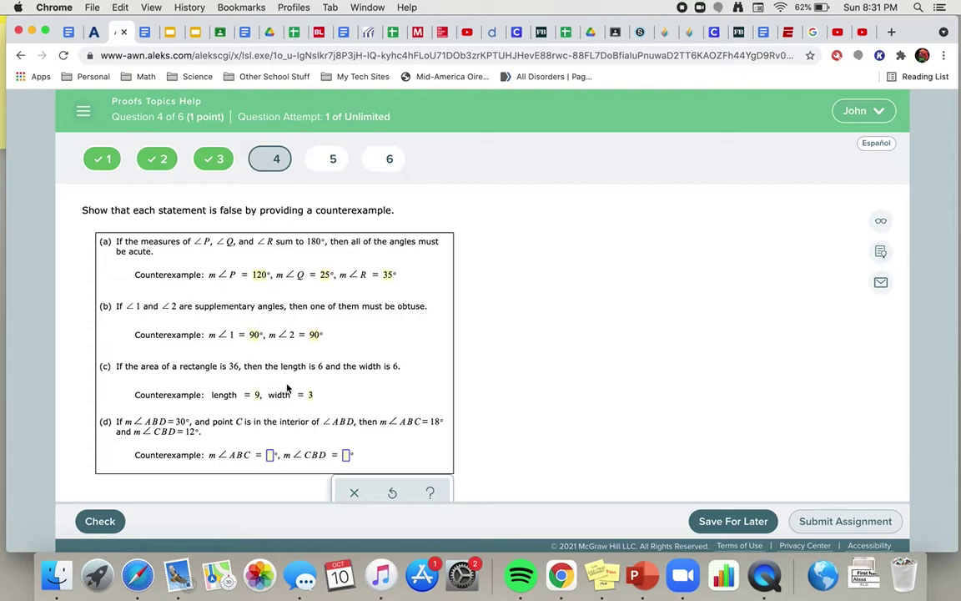
pyautogui.click(311, 397)
pyautogui.press('BackSpace')
pyautogui.write('4')
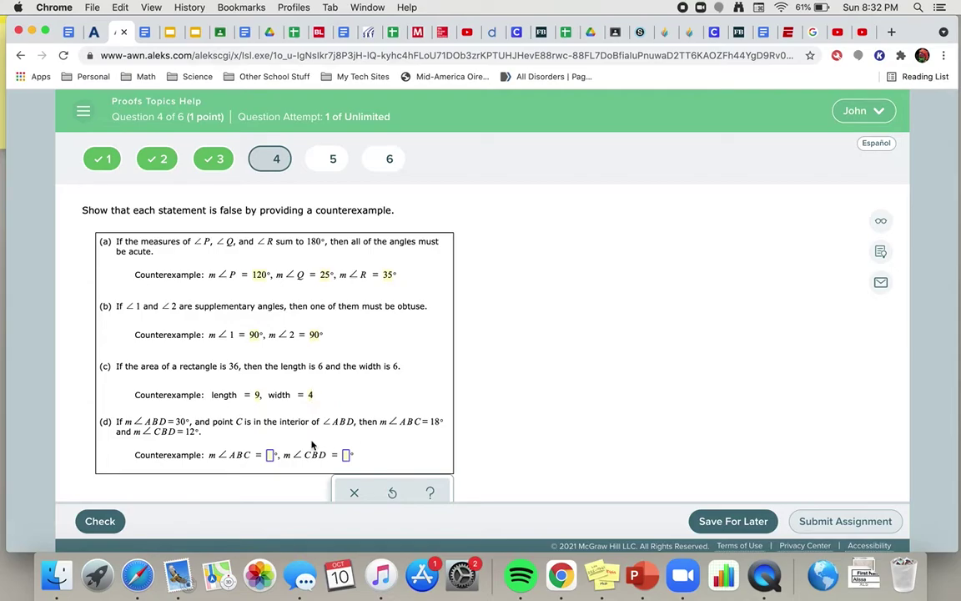
# - Enter the counterexample for part (d) of question 4: angle ABC = 5° and angle CBD = 25°
pyautogui.click(270, 457)
pyautogui.write('1')
pyautogui.write('29')
pyautogui.click(270, 456)
pyautogui.press('BackSpace')
pyautogui.write('5')
pyautogui.click(347, 456)
pyautogui.press('BackSpace')
pyautogui.write('5')
# - Review the four completed counterexamples and have the answers to question 4 checked
pyautogui.scroll(-1, 401, 440)
pyautogui.scroll(-2, 401, 440)
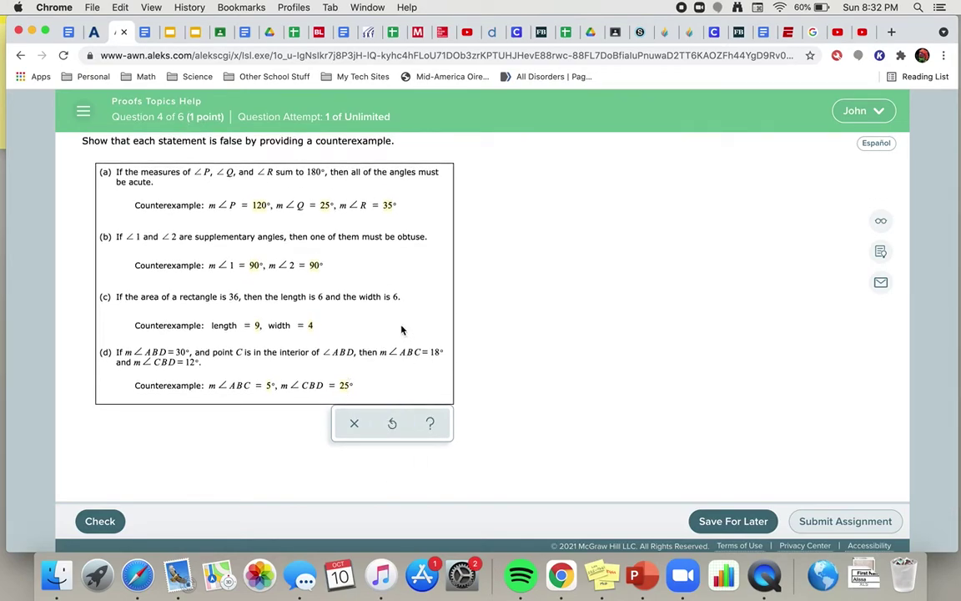
pyautogui.scroll(2, 400, 327)
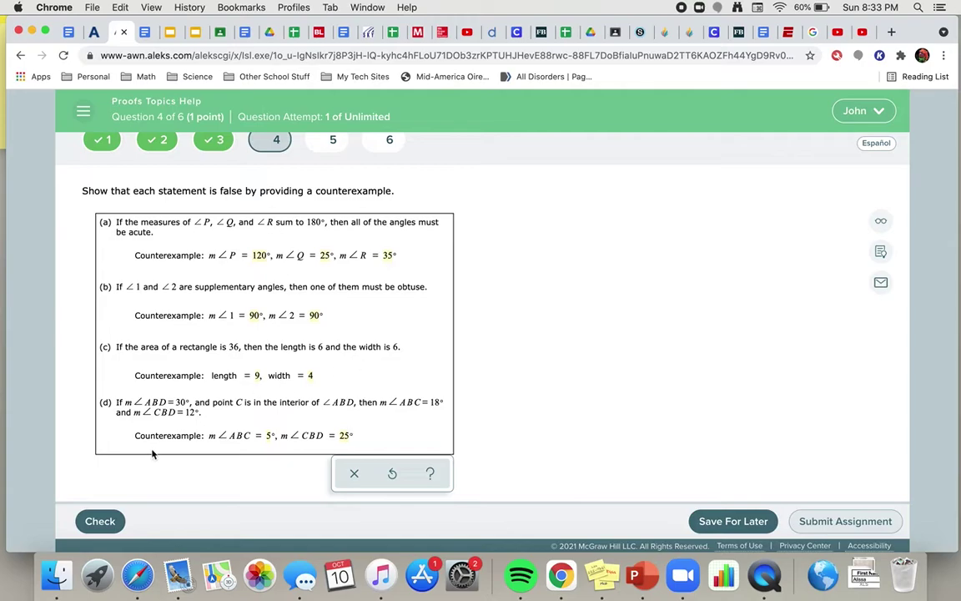
pyautogui.click(100, 522)
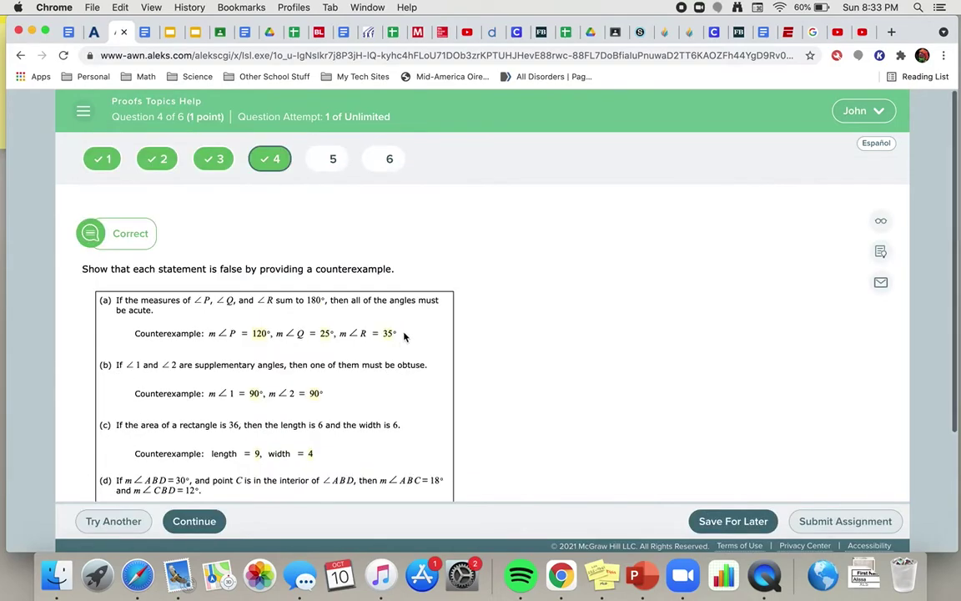
# - Open question 5 and enter the segment counterexample for part (a): AB = 1 and BC = 25
pyautogui.click(333, 160)
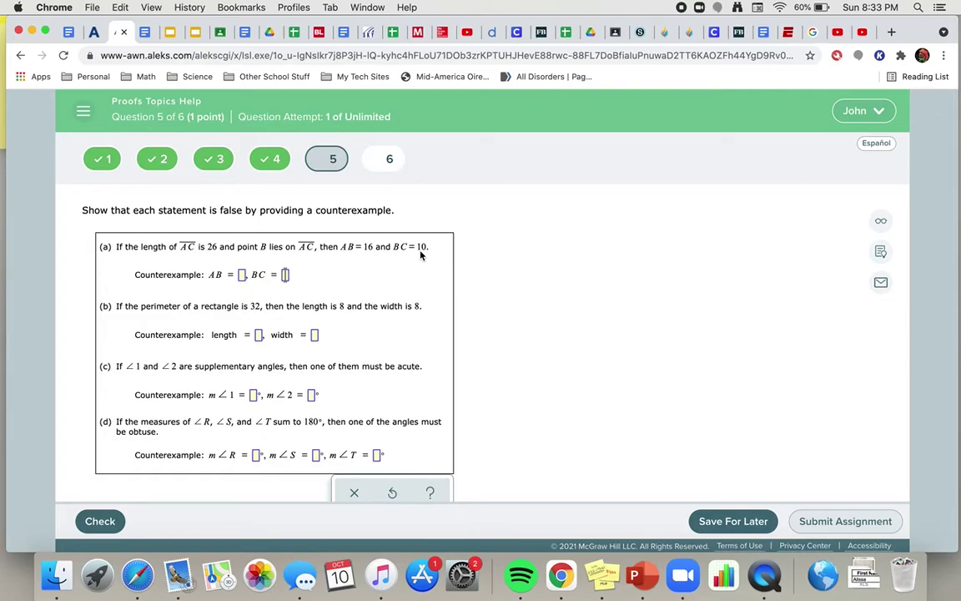
pyautogui.click(242, 276)
pyautogui.write('1')
pyautogui.press('Tab')
pyautogui.write('25')
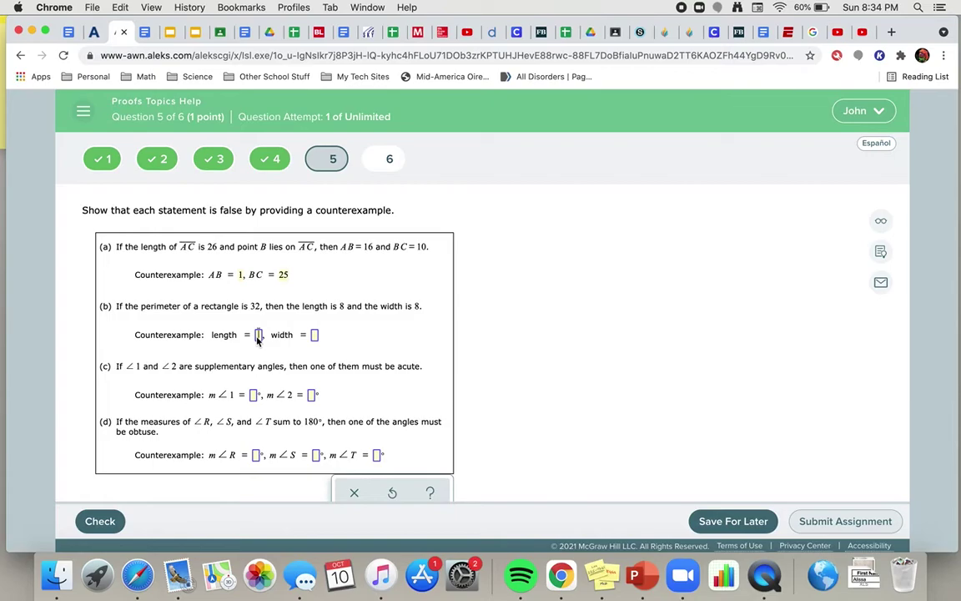
# - Enter the rectangle perimeter counterexample for part (b) of question 5, with length 12 and width 4
pyautogui.write('4')
pyautogui.press('Tab')
pyautogui.write('12')
pyautogui.click(258, 336)
pyautogui.press('BackSpace')
pyautogui.write('12')
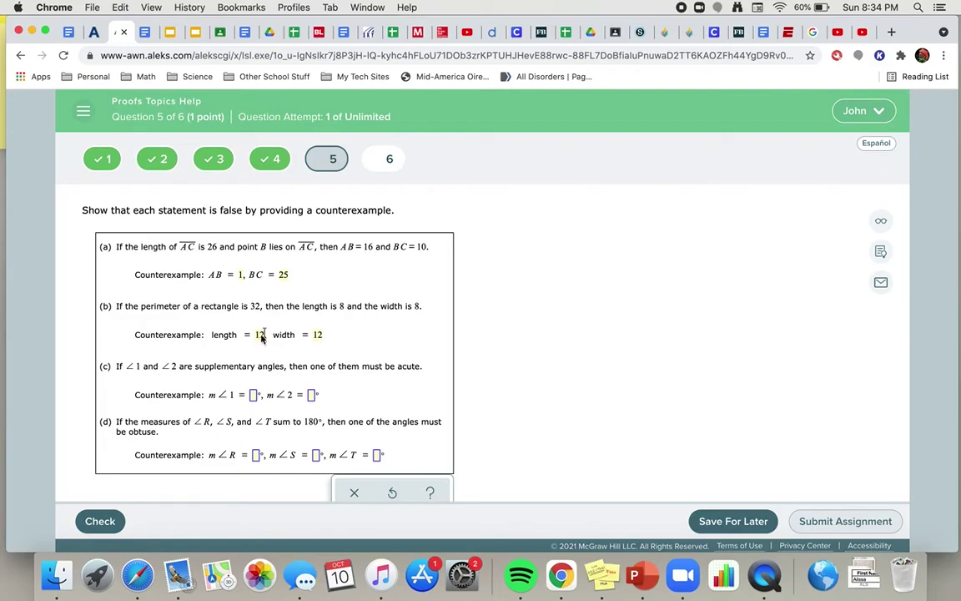
pyautogui.click(320, 334)
pyautogui.press('BackSpace')
pyautogui.press('BackSpace')
pyautogui.write('4')
# - Enter the supplementary-angle counterexample for part (c) of question 5: angle 1 = 90° and angle 2 = 90°
pyautogui.click(254, 395)
pyautogui.write('90')
pyautogui.click(313, 396)
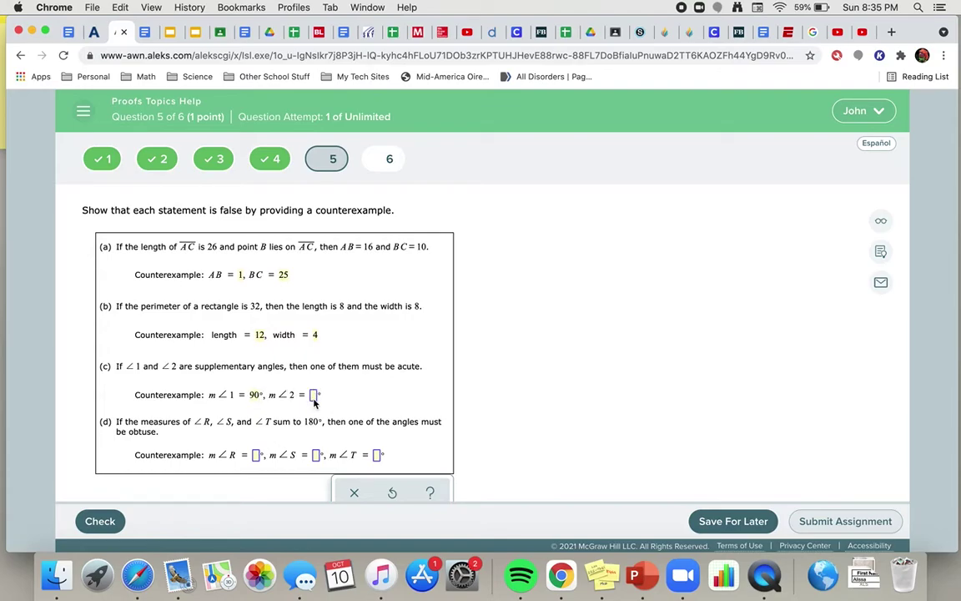
pyautogui.write('90')
# - Enter the counterexample for part (d) of question 5: angle R = 70°, angle S = 65° and angle T = 45°
pyautogui.write('70')
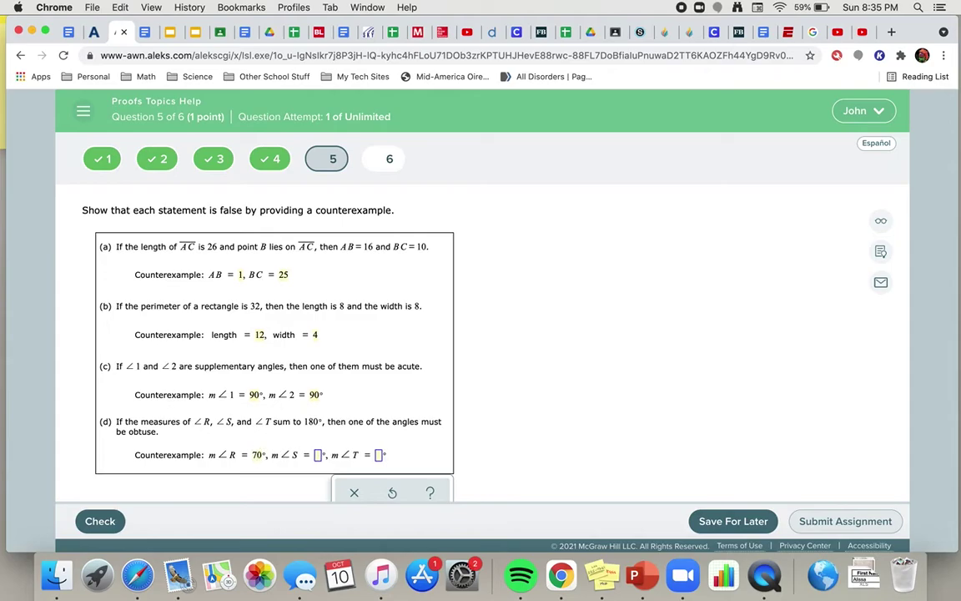
pyautogui.click(318, 457)
pyautogui.write('65')
pyautogui.press('Tab')
pyautogui.write('45')
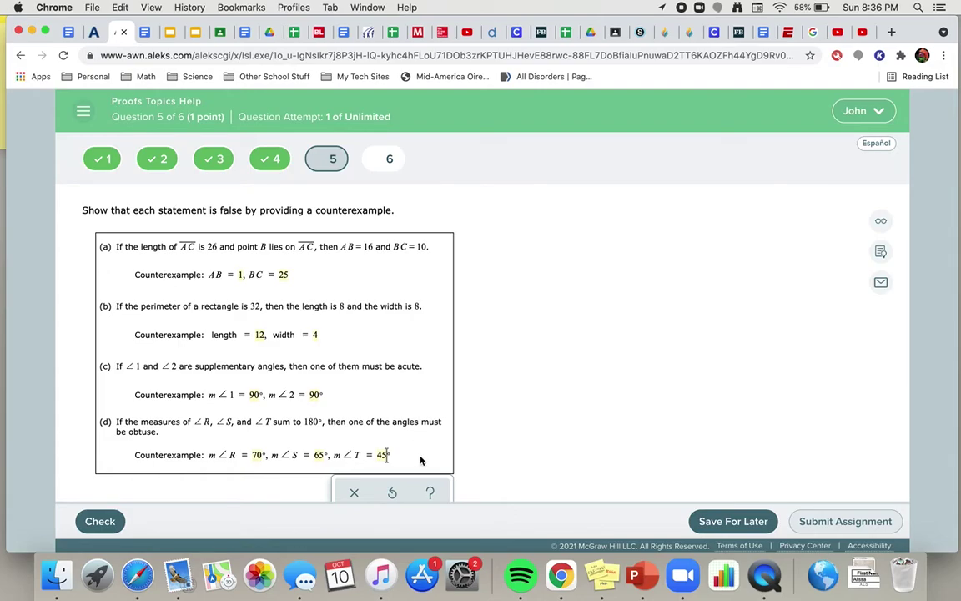
# - Have the answers to question 5 checked and look over the graded counterexamples
pyautogui.click(109, 522)
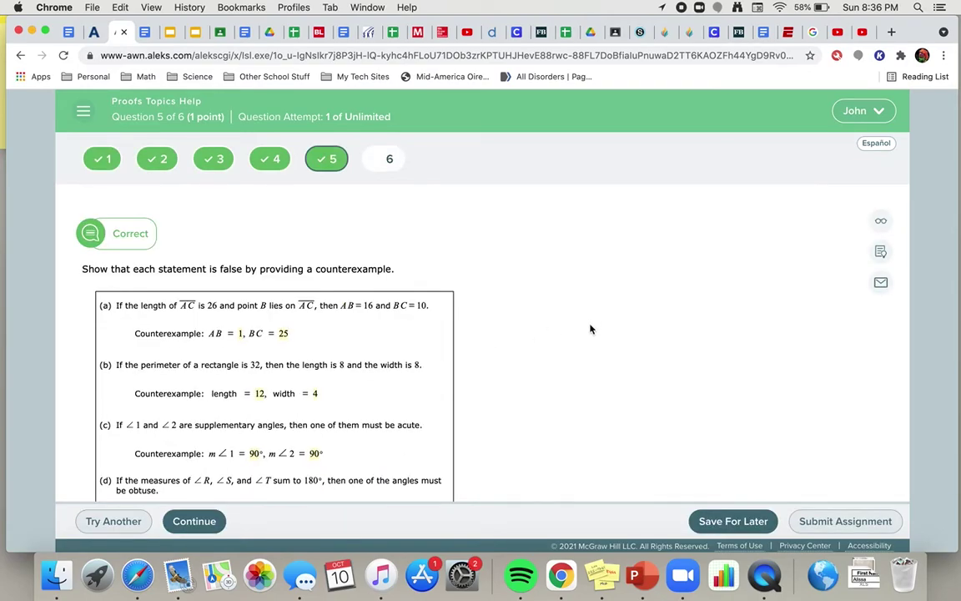
pyautogui.scroll(-2, 579, 343)
pyautogui.scroll(-1, 581, 346)
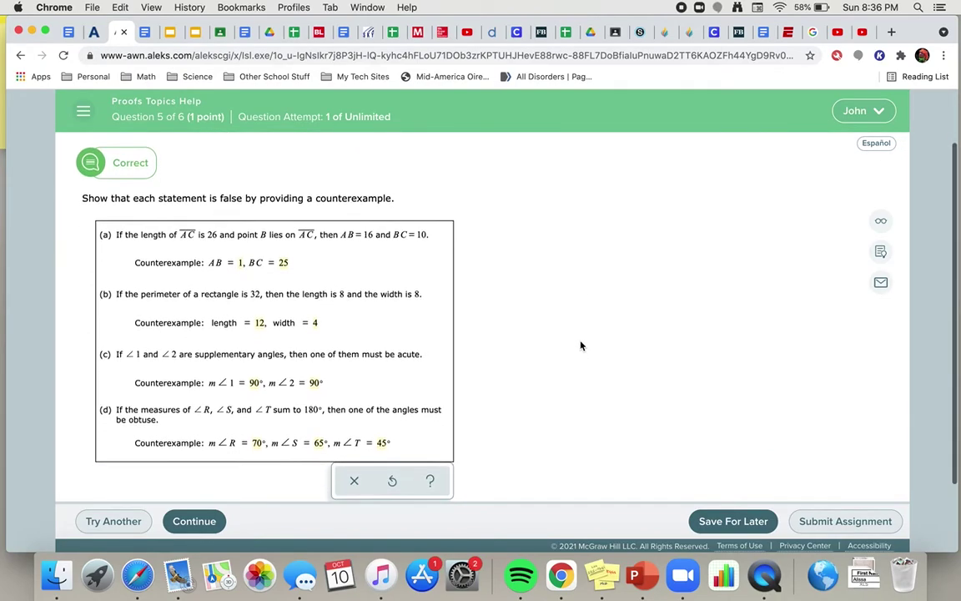